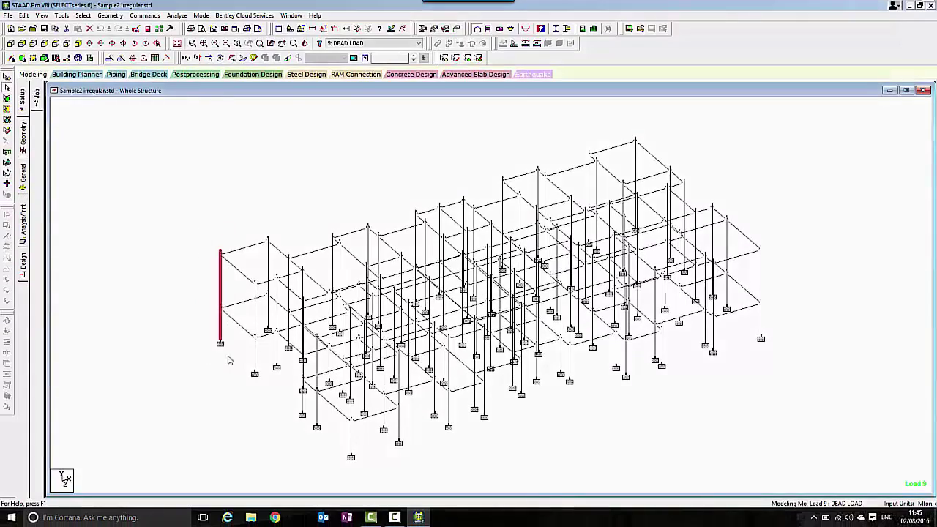
Preview the column in 3D rendered view, then analyse Sample2, finishing with 0 errors and 2 warnings
{"action": "left_click", "coordinate": [306, 44]}
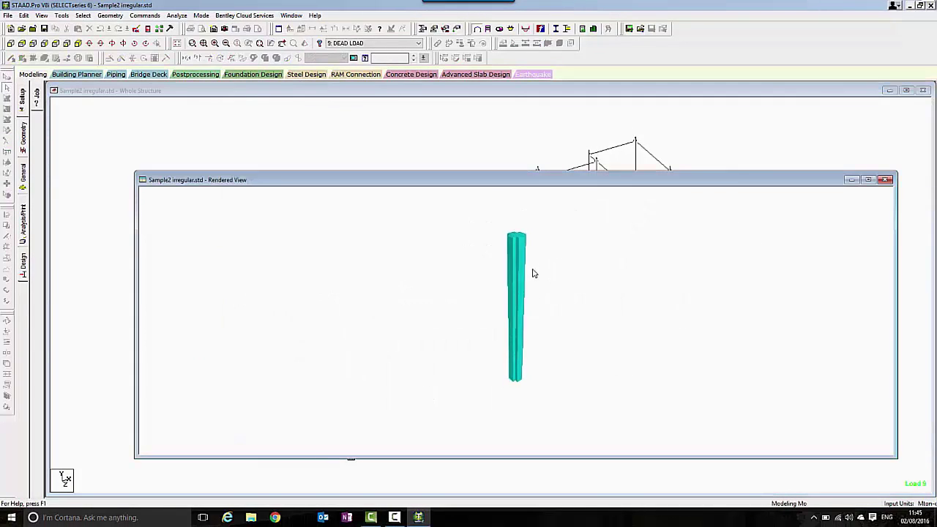
{"action": "scroll", "coordinate": [521, 297], "scroll_direction": "up", "scroll_amount": 5}
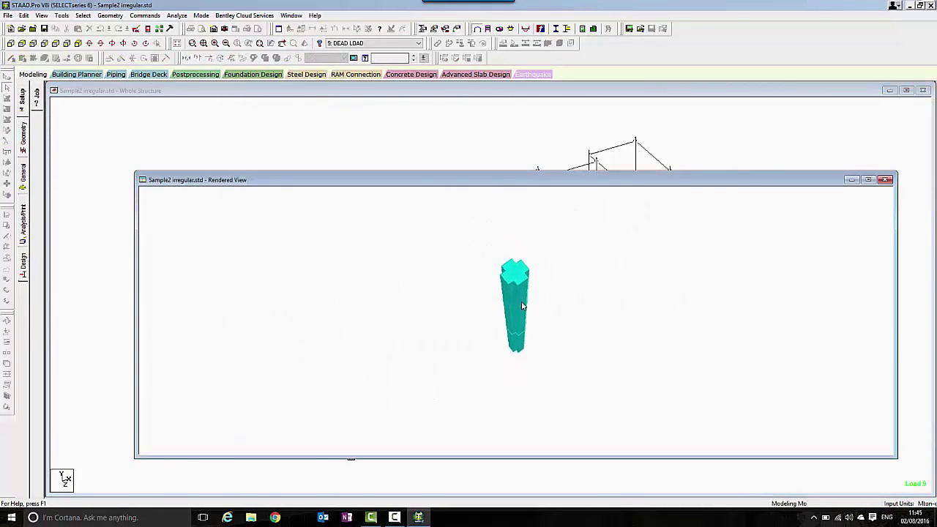
{"action": "scroll", "coordinate": [521, 294], "scroll_direction": "up", "scroll_amount": 2}
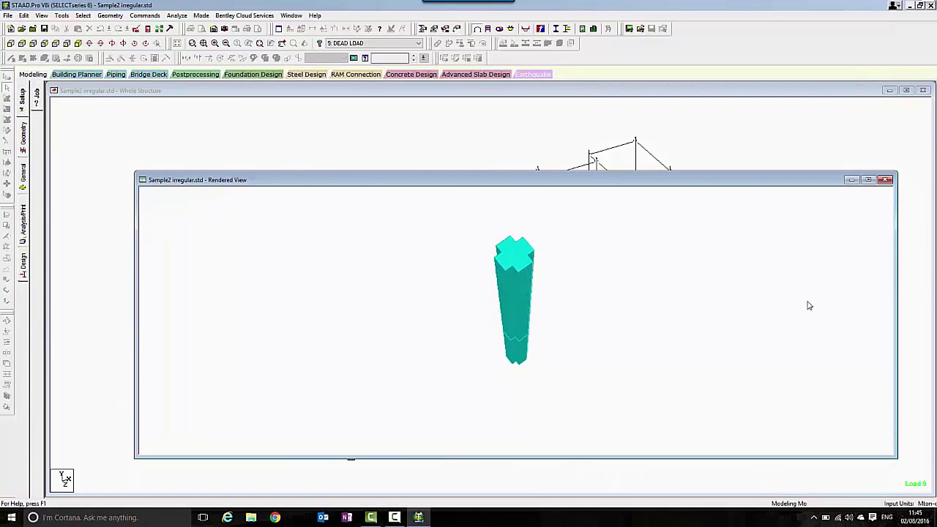
{"action": "left_click", "coordinate": [886, 179]}
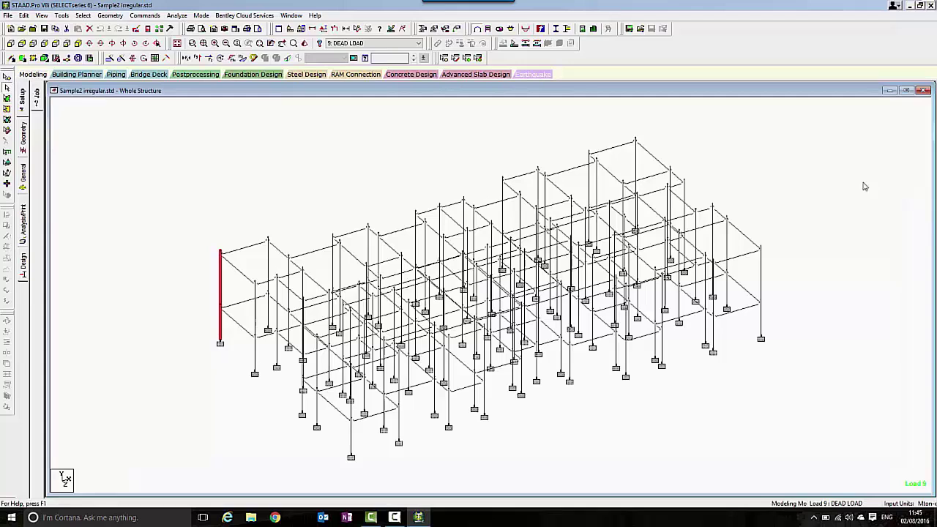
{"action": "left_click", "coordinate": [176, 58]}
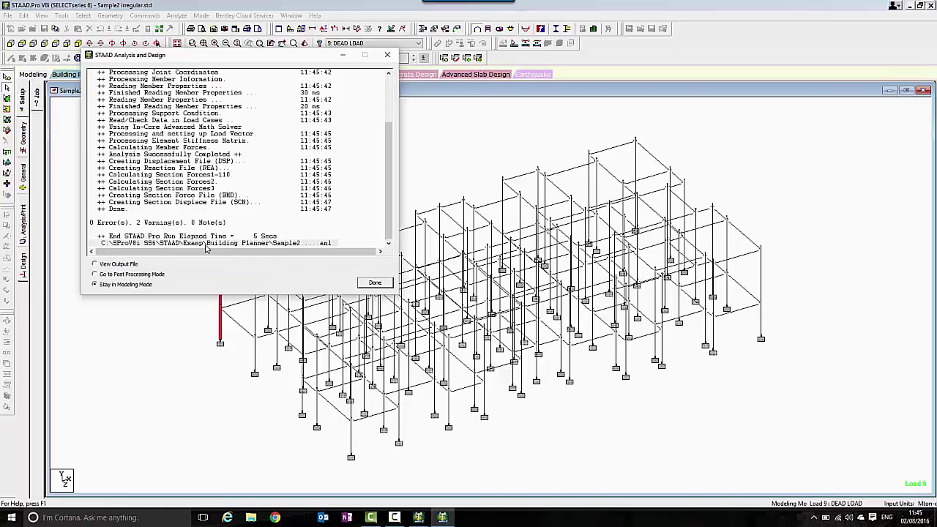
{"action": "left_click", "coordinate": [375, 283]}
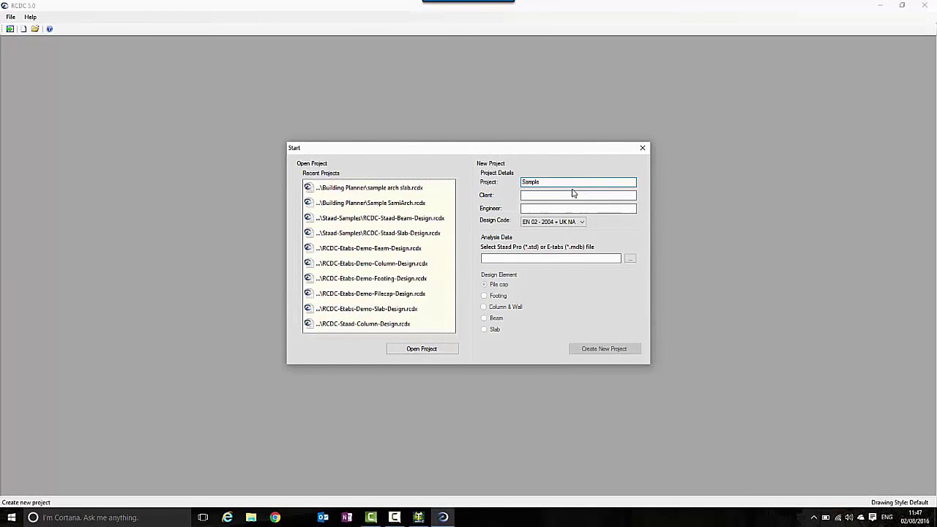
Enter the project name Sample and move on to the Client field
{"action": "left_click", "coordinate": [539, 196]}
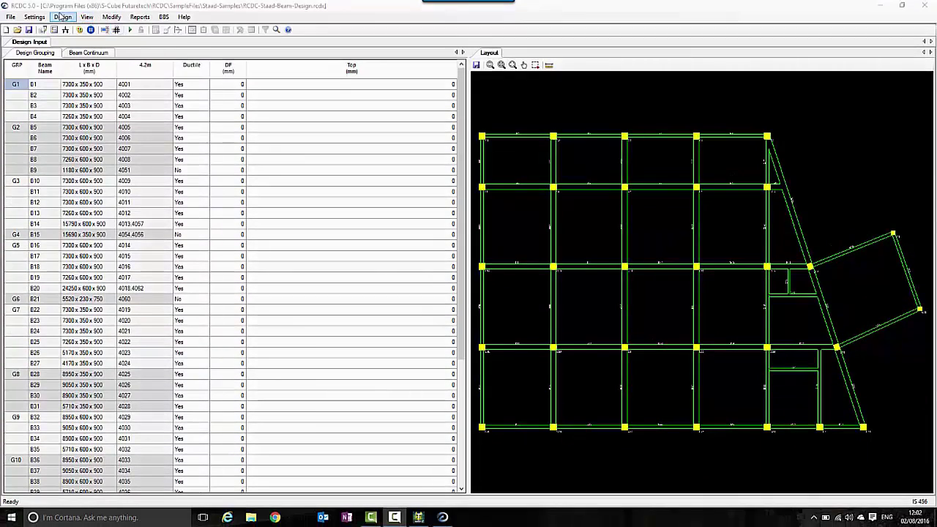
Review the General And Reinforcement settings, selecting 20 mm rebar and checking the Top Detailing Style choices
{"action": "left_click", "coordinate": [39, 20]}
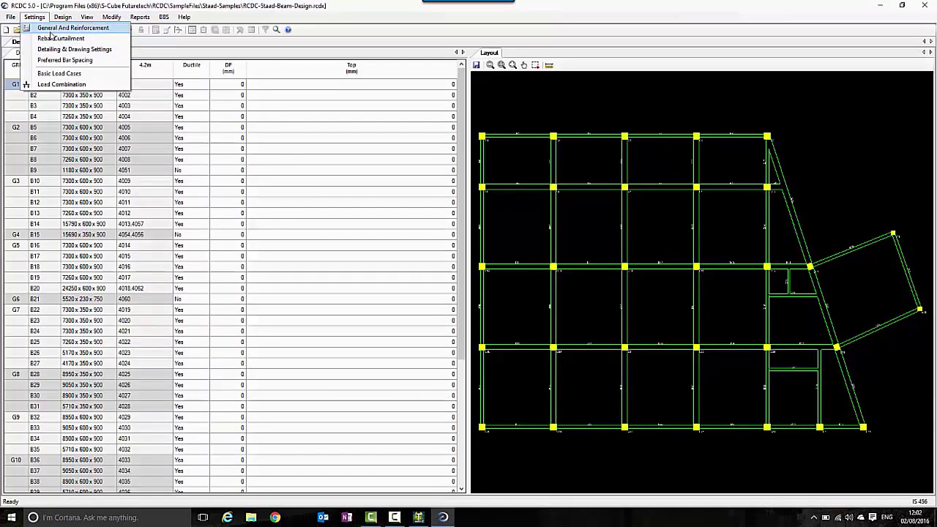
{"action": "left_click", "coordinate": [53, 29]}
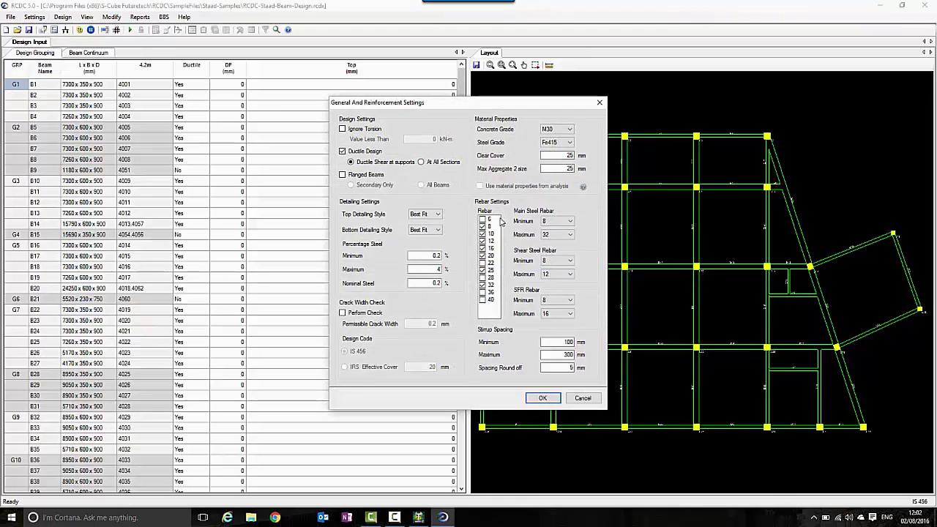
{"action": "left_click", "coordinate": [487, 256]}
{"action": "left_click", "coordinate": [438, 215]}
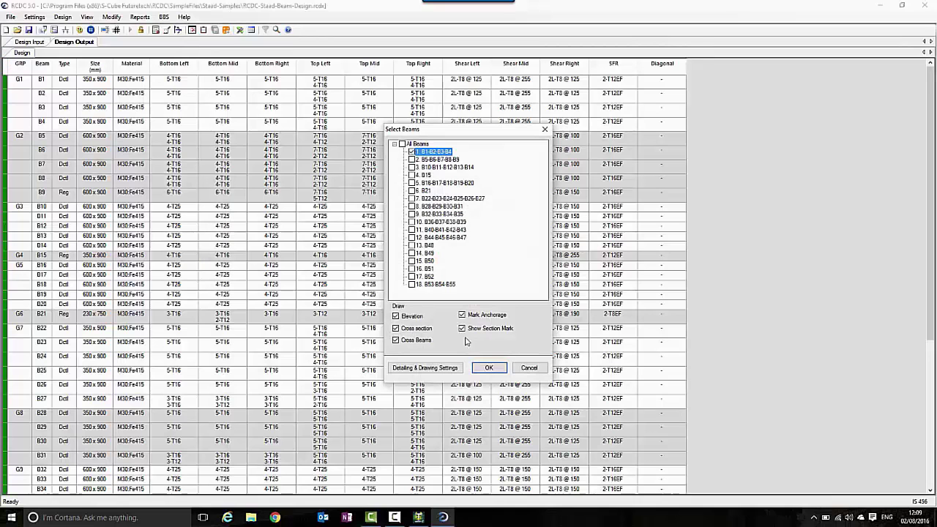
Draw the elevation for beam group B1–B4, inspect sections 1-1 to 3-3, then close it
{"action": "left_click", "coordinate": [488, 367]}
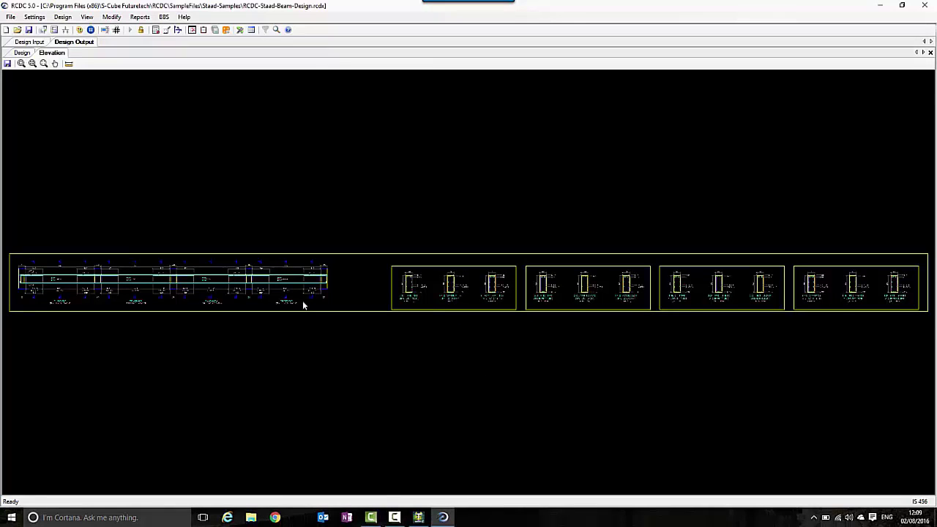
{"action": "scroll", "coordinate": [421, 295], "scroll_direction": "up", "scroll_amount": 5}
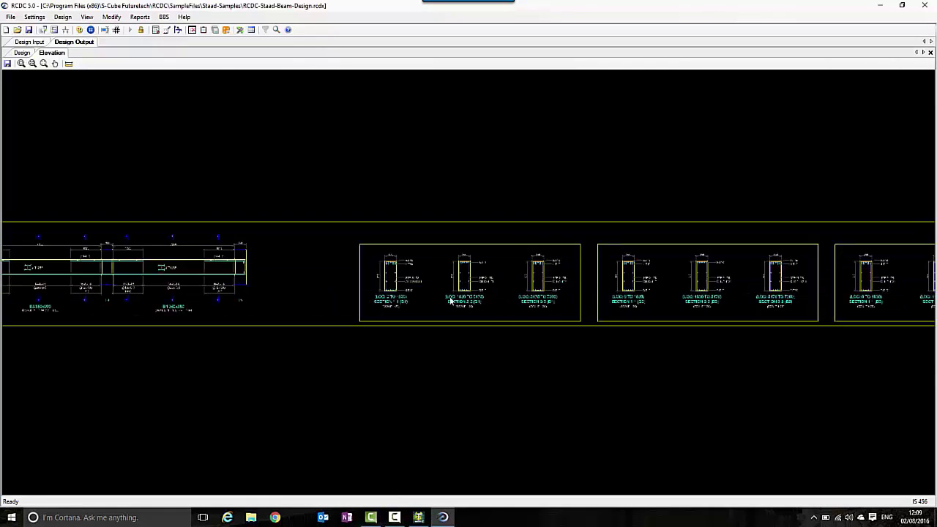
{"action": "scroll", "coordinate": [490, 308], "scroll_direction": "up", "scroll_amount": 2}
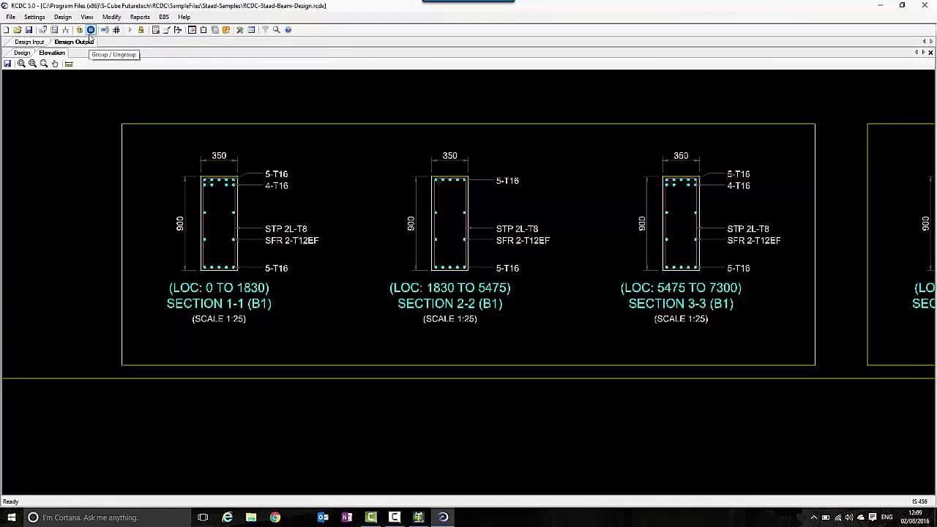
{"action": "left_click", "coordinate": [930, 52]}
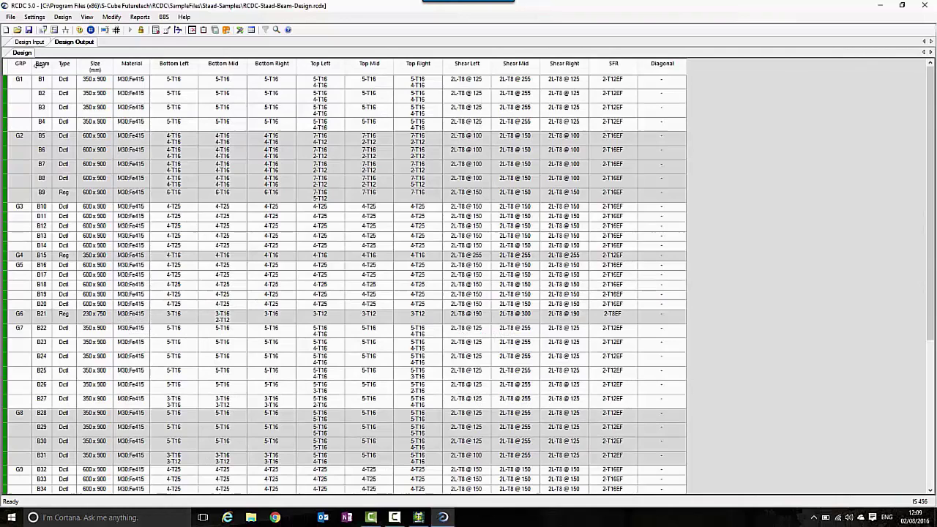
Detail the beams from beam B3's context menu, drawing elevations for beam groups 1 to 3
{"action": "right_click", "coordinate": [235, 109]}
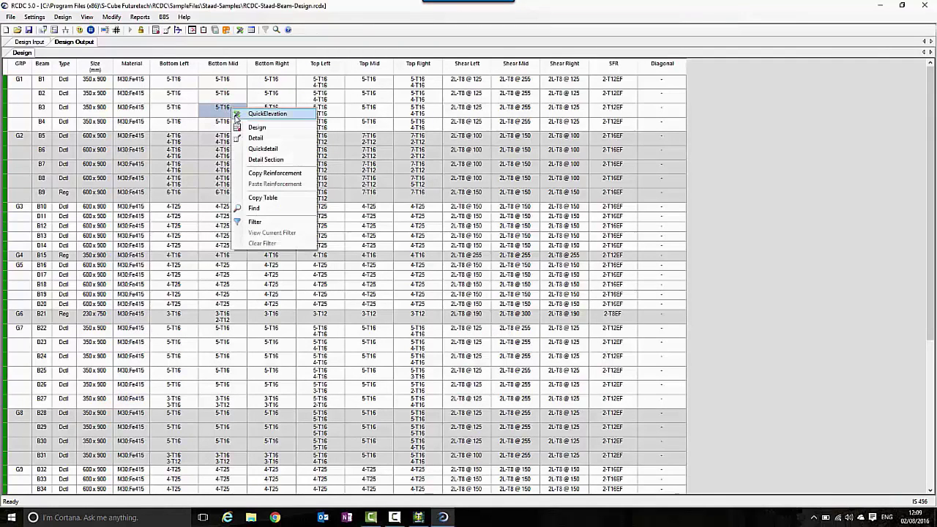
{"action": "left_click", "coordinate": [253, 138]}
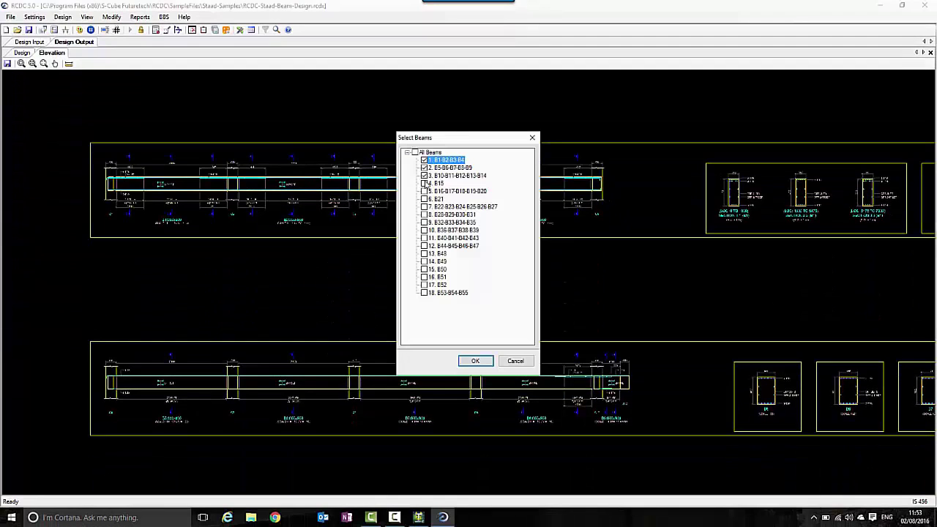
{"action": "left_click", "coordinate": [475, 361]}
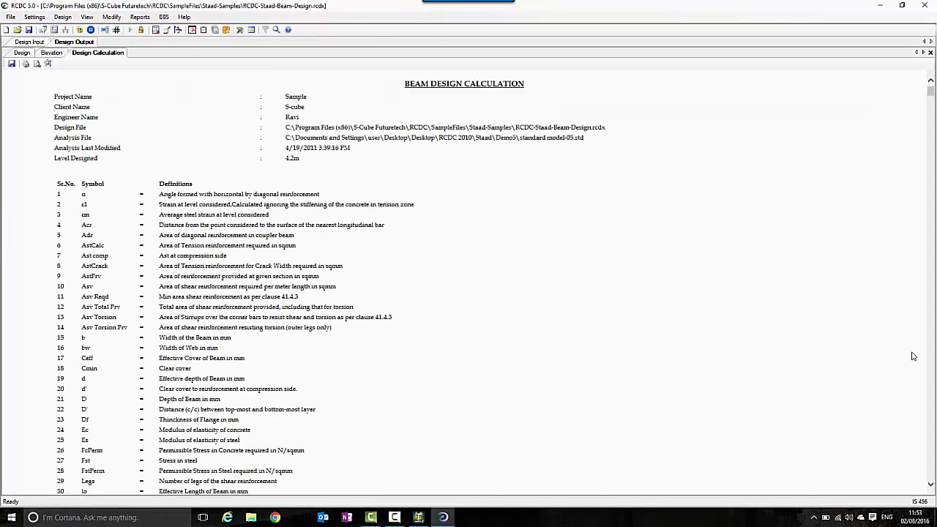
Scroll the design calculation report to the Shear Design table and open its print preview
{"action": "scroll", "coordinate": [930, 354], "scroll_direction": "down", "scroll_amount": 15}
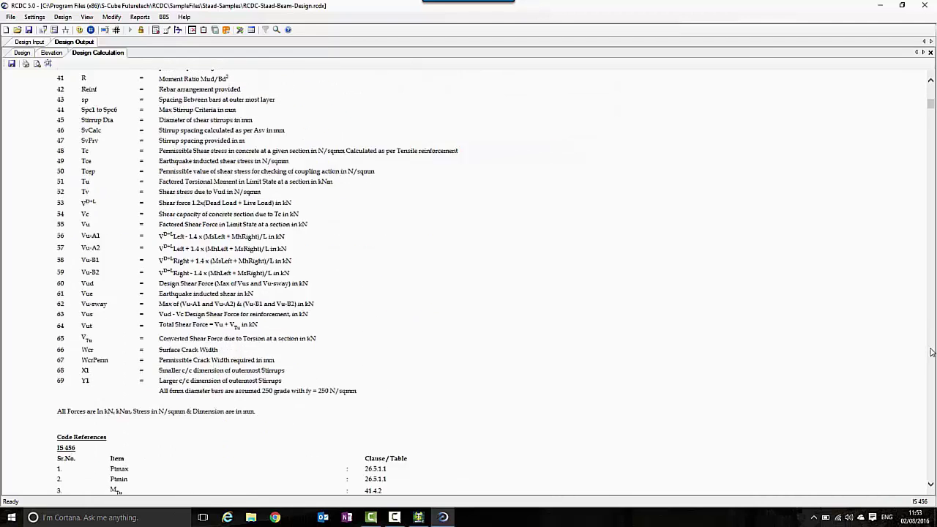
{"action": "scroll", "coordinate": [930, 353], "scroll_direction": "down", "scroll_amount": 15}
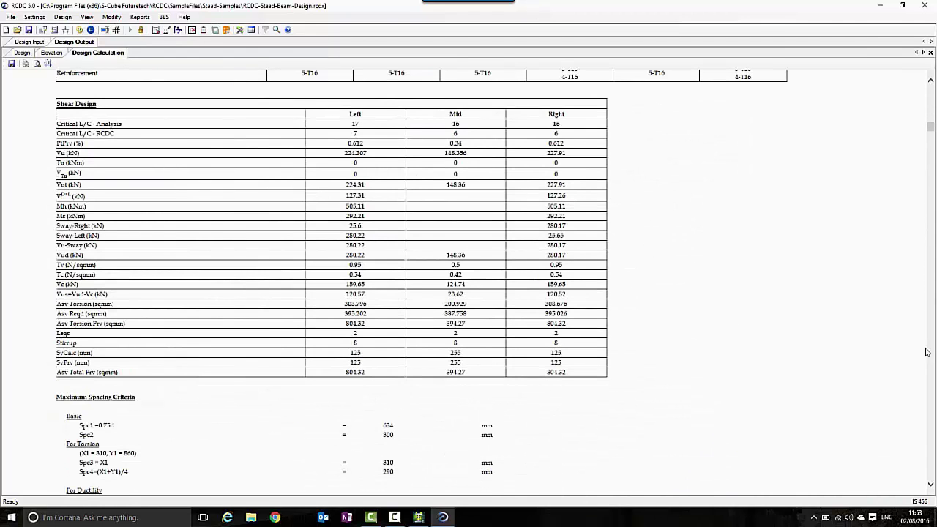
{"action": "left_click", "coordinate": [36, 64]}
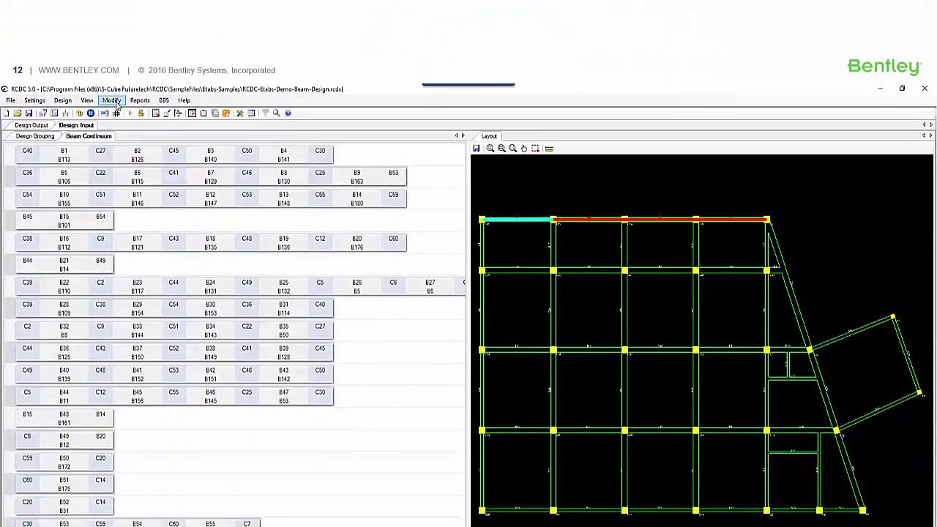
Set the plan Column layer colour to orange (index 30) in Style Manager, then show the Design Input layout
{"action": "left_click", "coordinate": [111, 101]}
{"action": "mouse_move", "coordinate": [158, 226]}
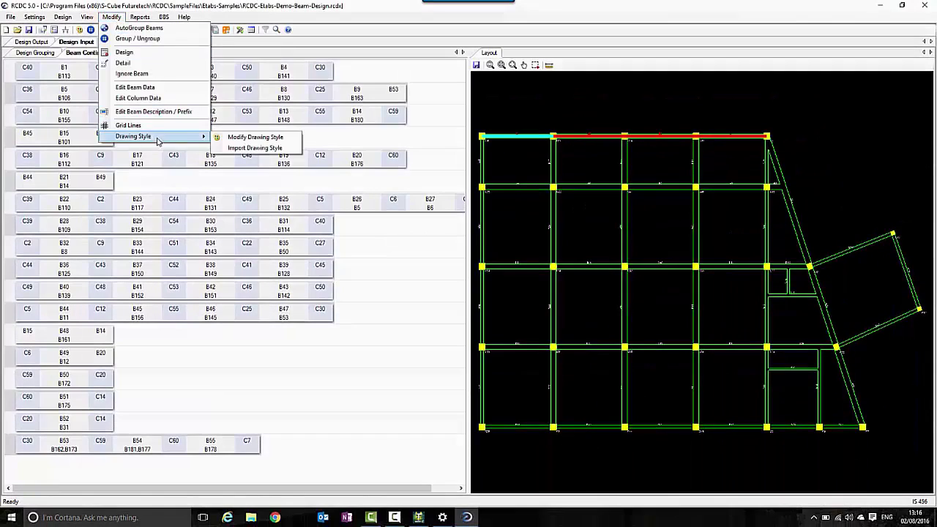
{"action": "left_click", "coordinate": [275, 142]}
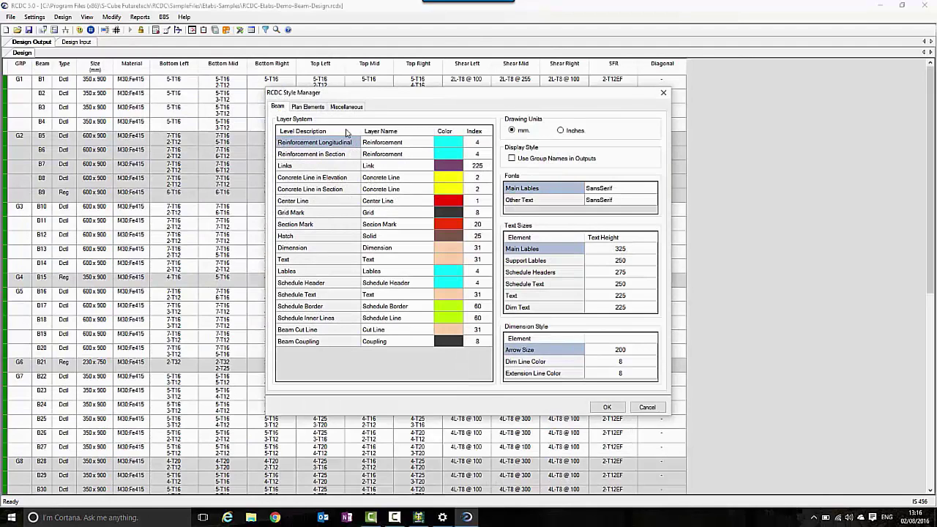
{"action": "left_click", "coordinate": [320, 107]}
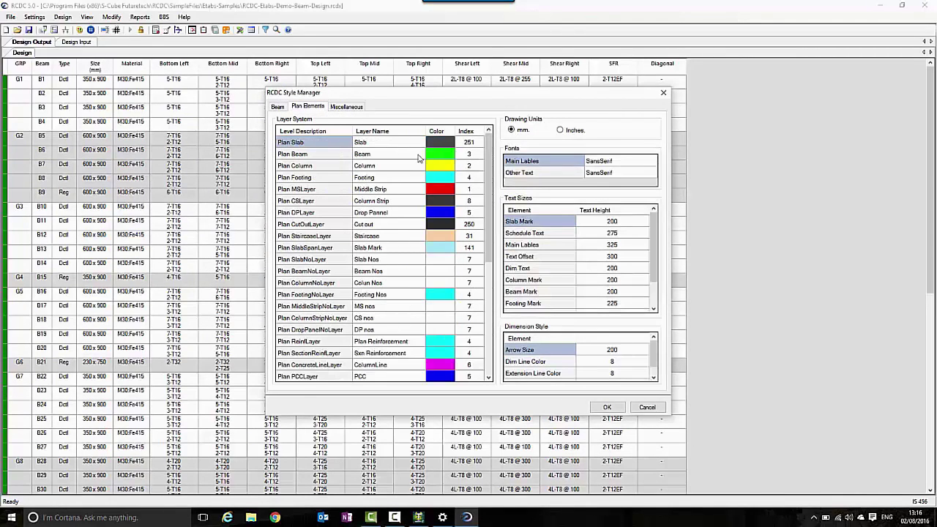
{"action": "double_click", "coordinate": [443, 169]}
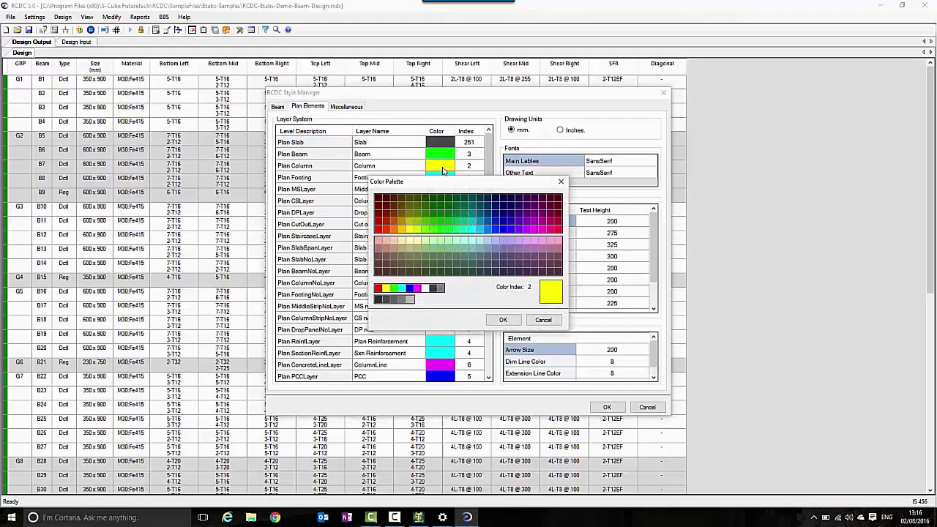
{"action": "left_click", "coordinate": [396, 230]}
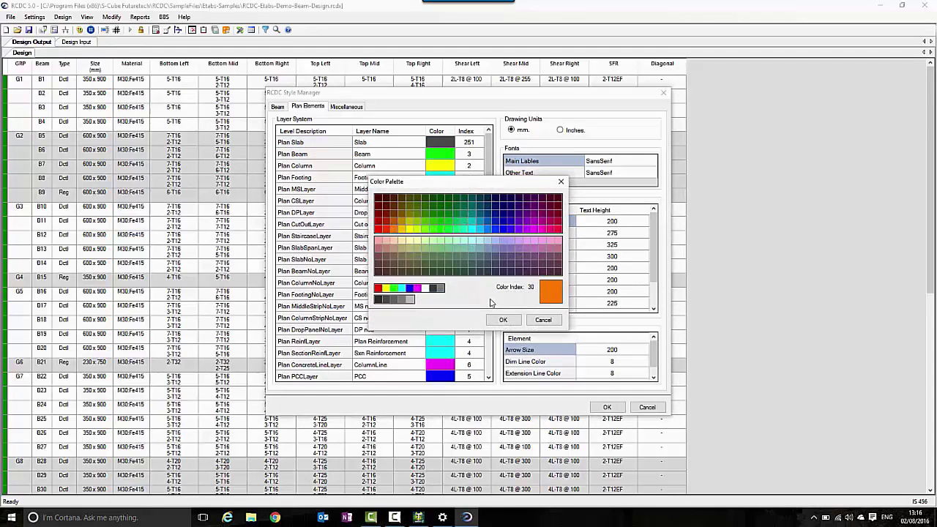
{"action": "left_click", "coordinate": [503, 320]}
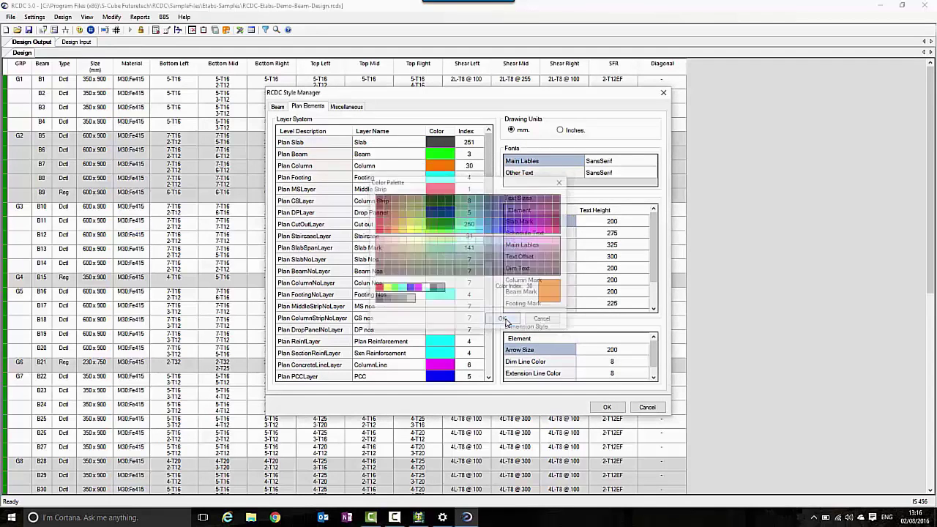
{"action": "left_click", "coordinate": [607, 409]}
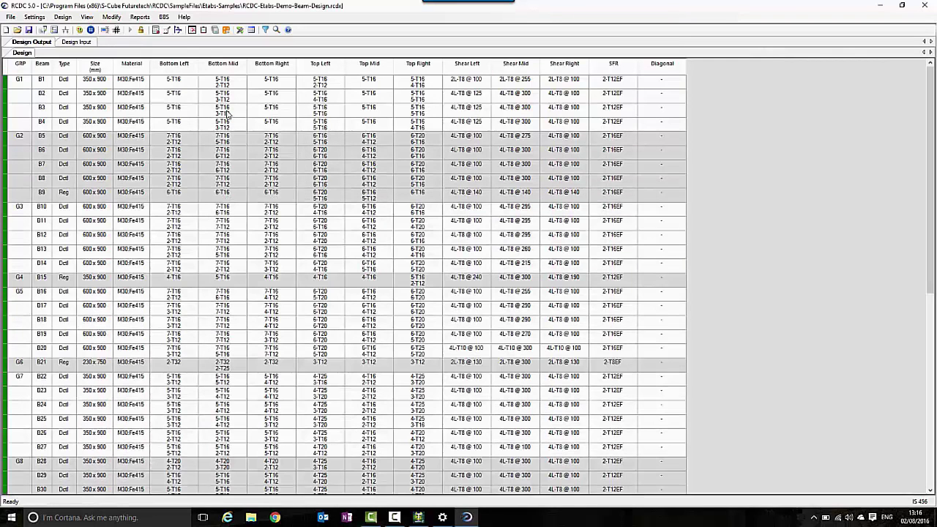
{"action": "left_click", "coordinate": [77, 41]}
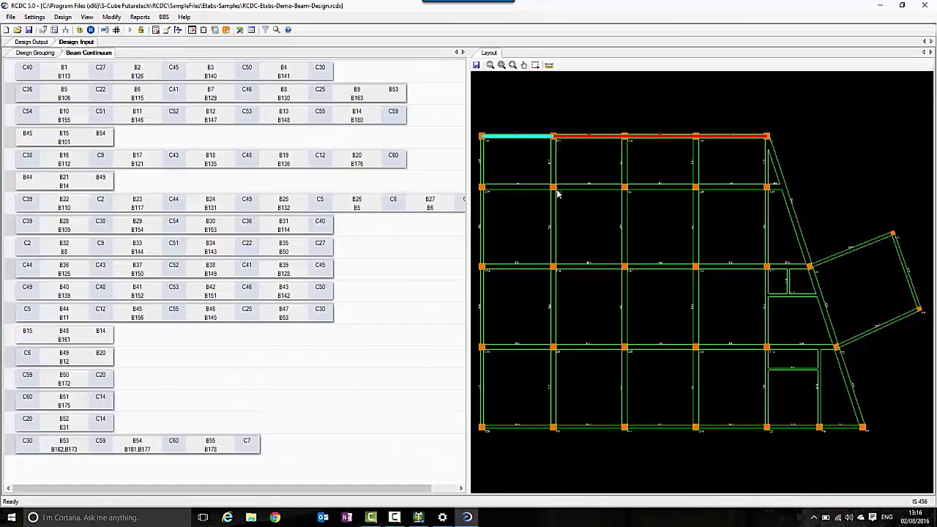
Export the layout plan as a DXF file named 'General Arrangement'
{"action": "left_click", "coordinate": [476, 65]}
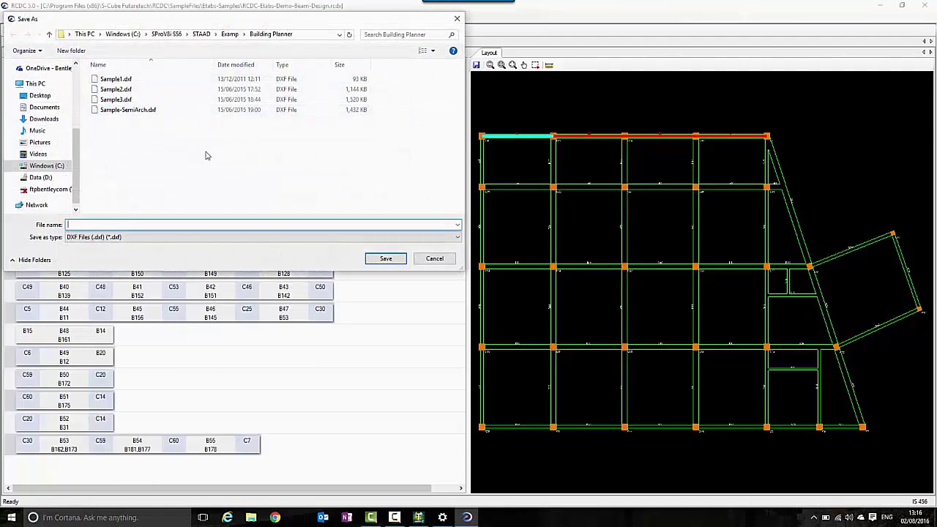
{"action": "type", "text": "G"}
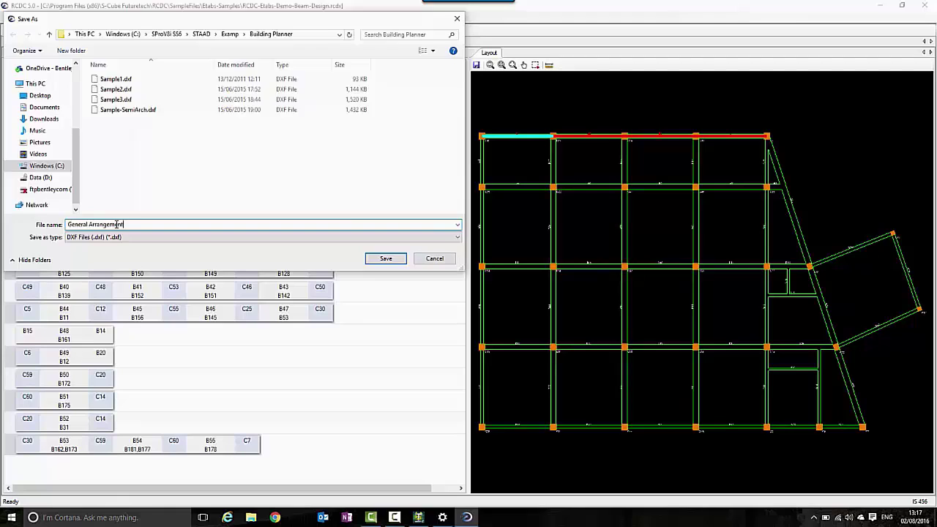
{"action": "type", "text": "eneral Arrangement"}
{"action": "left_click", "coordinate": [370, 258]}
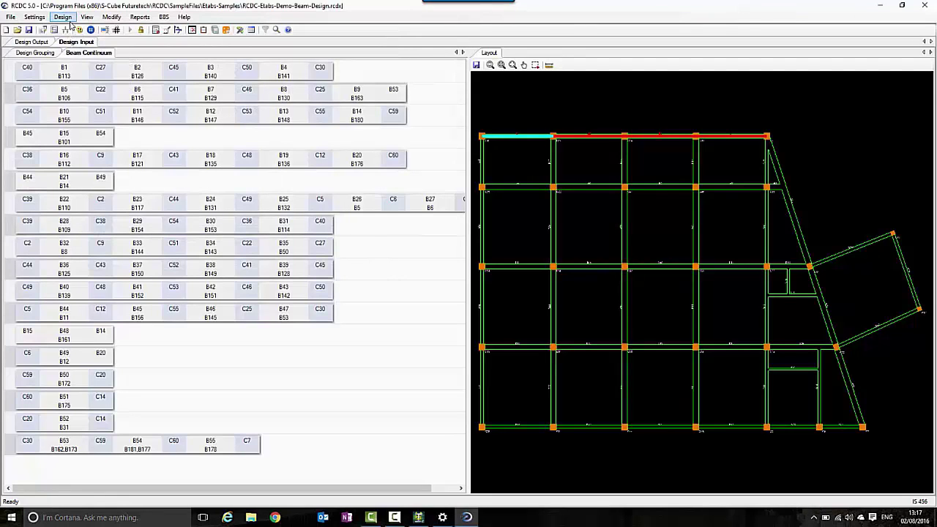
Generate the Type 1 text schedule for all beams and zoom into the B1–B2 elevation drawing
{"action": "left_click", "coordinate": [139, 17]}
{"action": "left_click", "coordinate": [159, 29]}
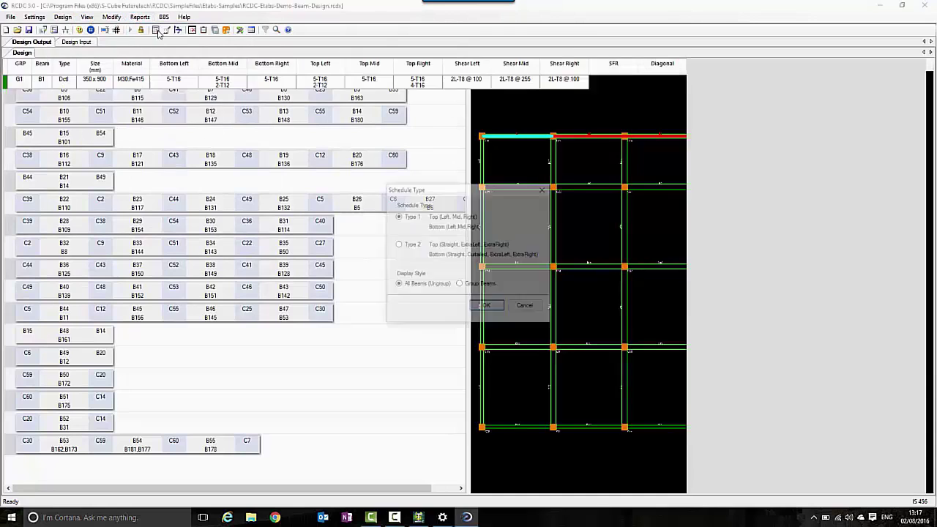
{"action": "left_click", "coordinate": [486, 307]}
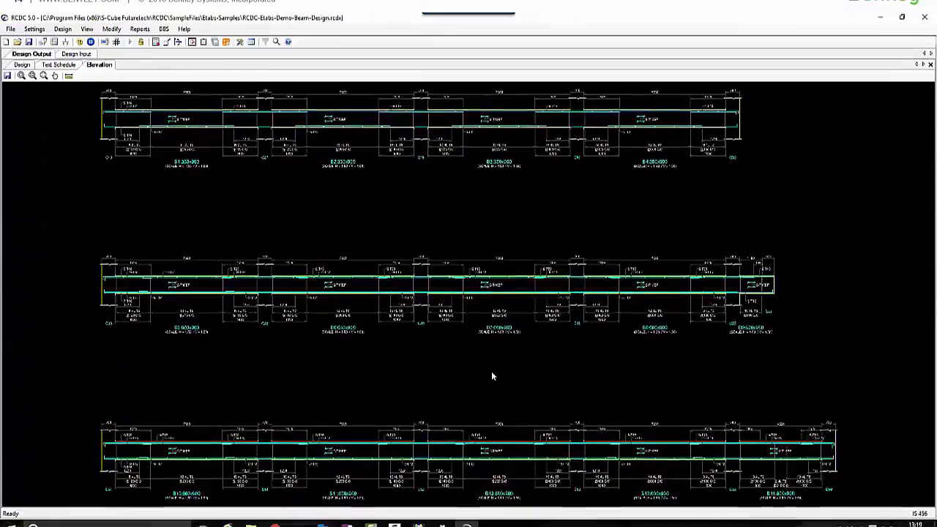
{"action": "scroll", "coordinate": [211, 128], "scroll_direction": "up", "scroll_amount": 3}
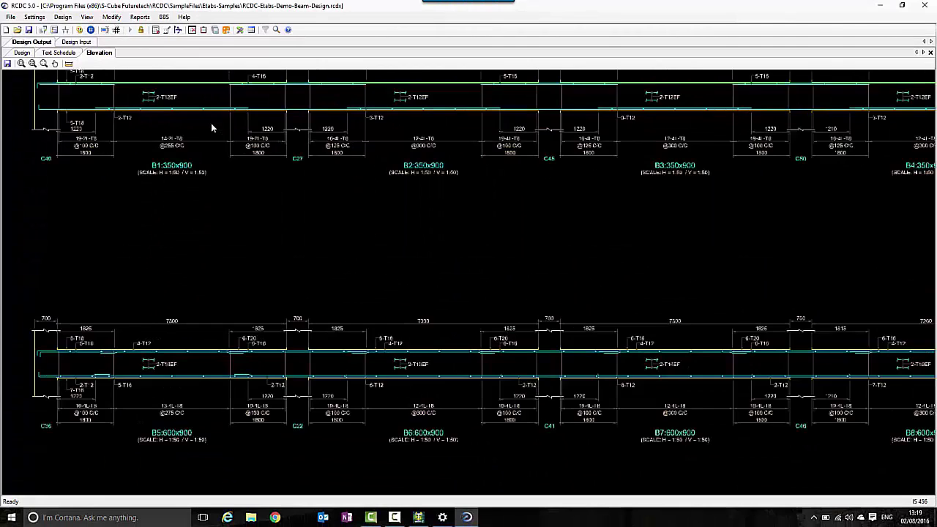
{"action": "scroll", "coordinate": [305, 268], "scroll_direction": "up", "scroll_amount": 2}
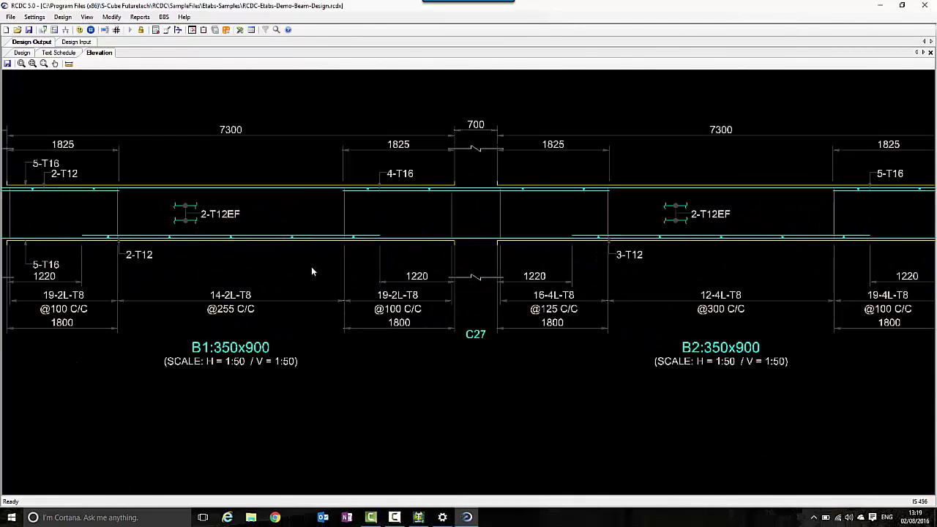
{"action": "left_click", "coordinate": [164, 17]}
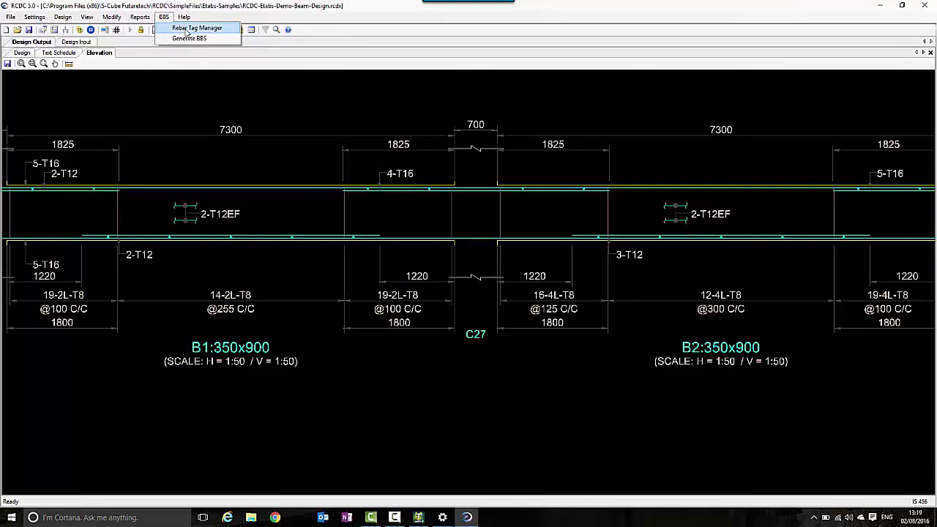
Draw on-screen bar bending schedules for beam groups B1–B4, B5–B9 and B10–B14, zooming into a table
{"action": "left_click", "coordinate": [207, 39]}
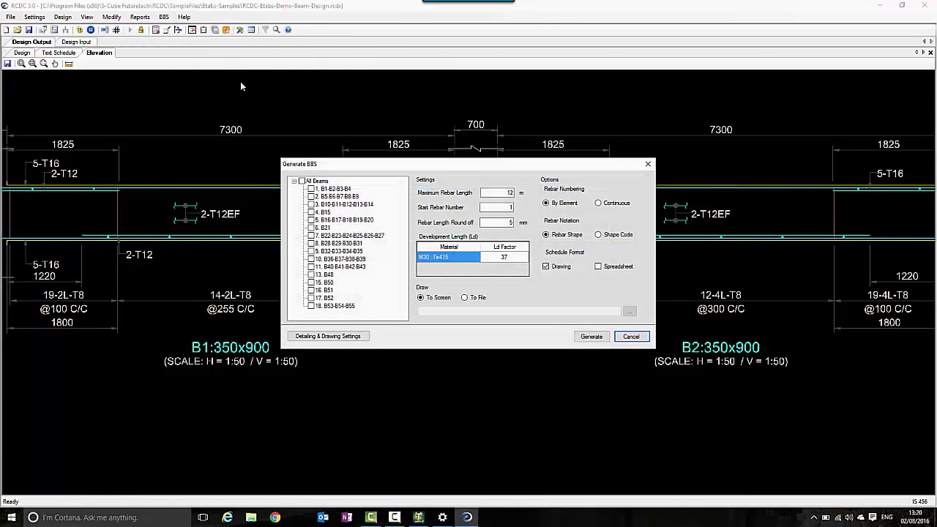
{"action": "left_click", "coordinate": [311, 197]}
{"action": "left_click", "coordinate": [311, 204]}
{"action": "left_click", "coordinate": [593, 335]}
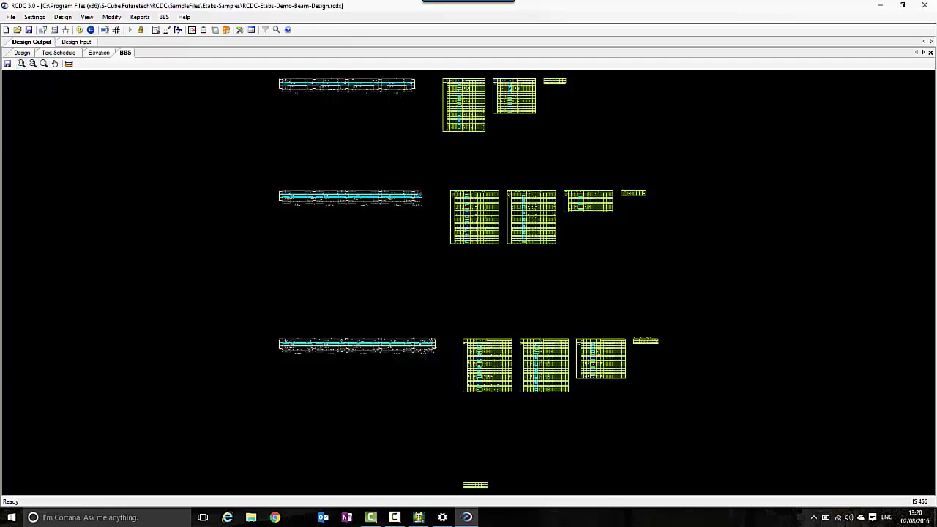
{"action": "left_click_drag", "start_coordinate": [433, 152], "coordinate": [500, 83]}
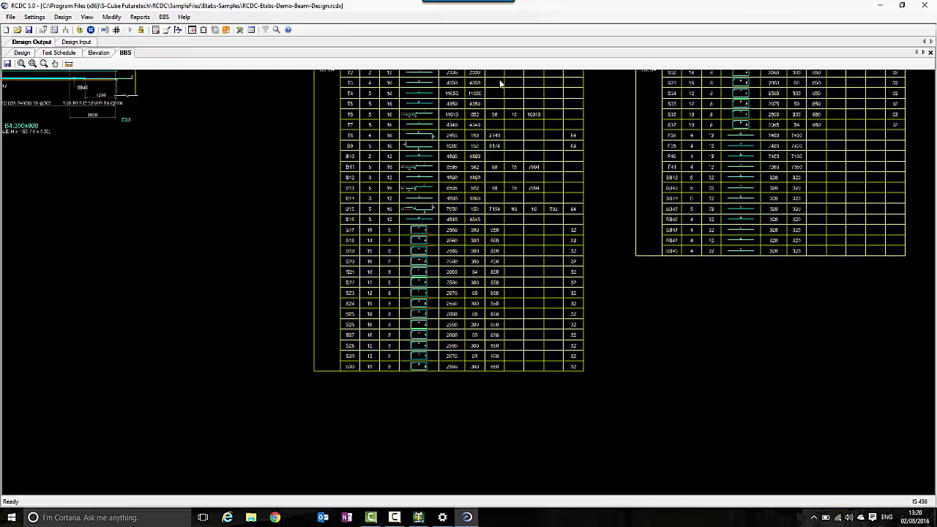
{"action": "scroll", "coordinate": [506, 114], "scroll_direction": "down", "scroll_amount": 3}
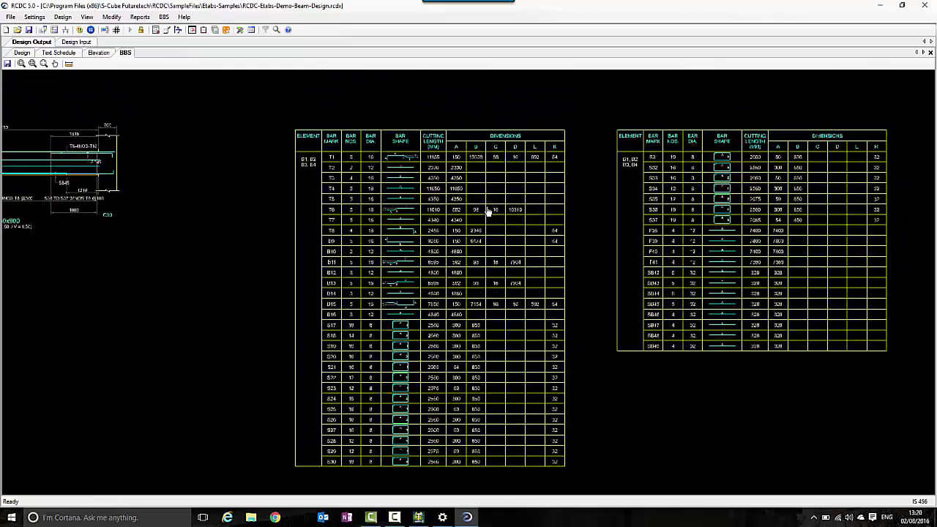
{"action": "scroll", "coordinate": [357, 166], "scroll_direction": "up", "scroll_amount": 3}
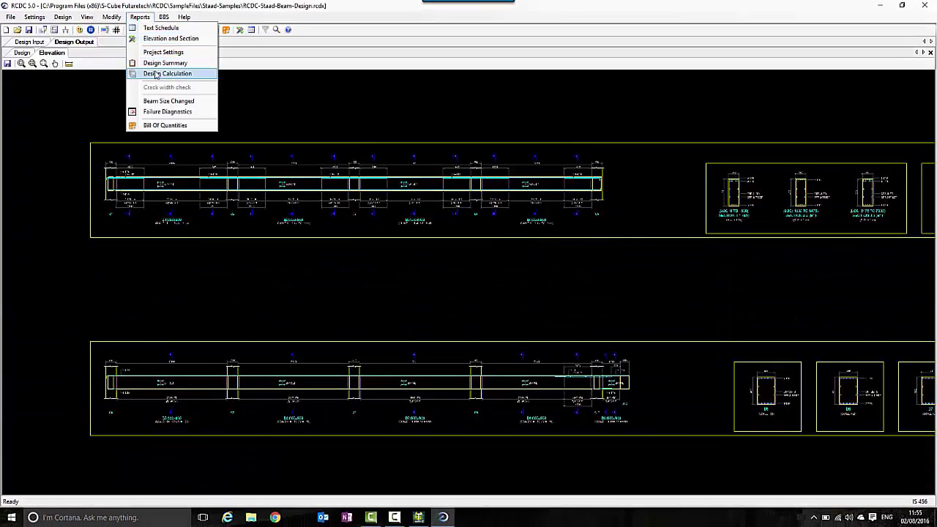
Generate the BOQ Summary and reinforcement-type-wise BOQ, then view it by bar diameter (8–25 mm)
{"action": "left_click", "coordinate": [160, 125]}
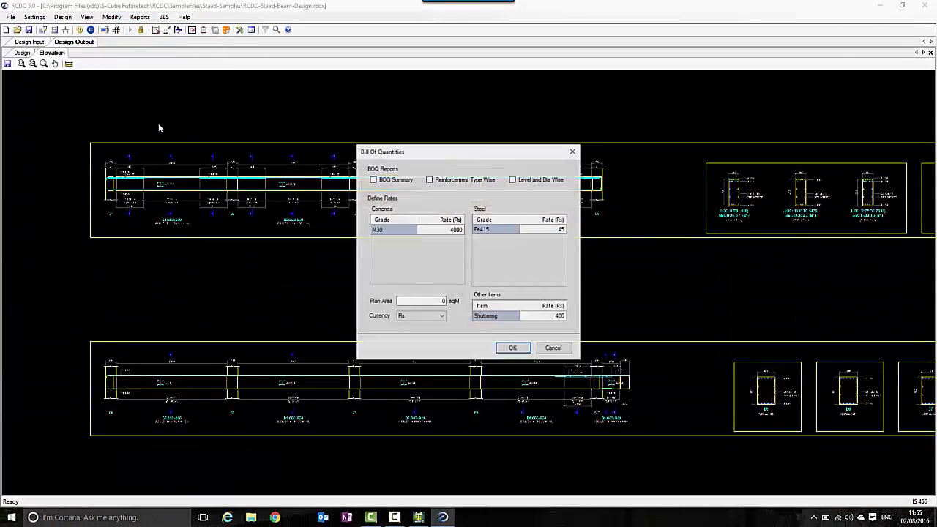
{"action": "left_click", "coordinate": [373, 180]}
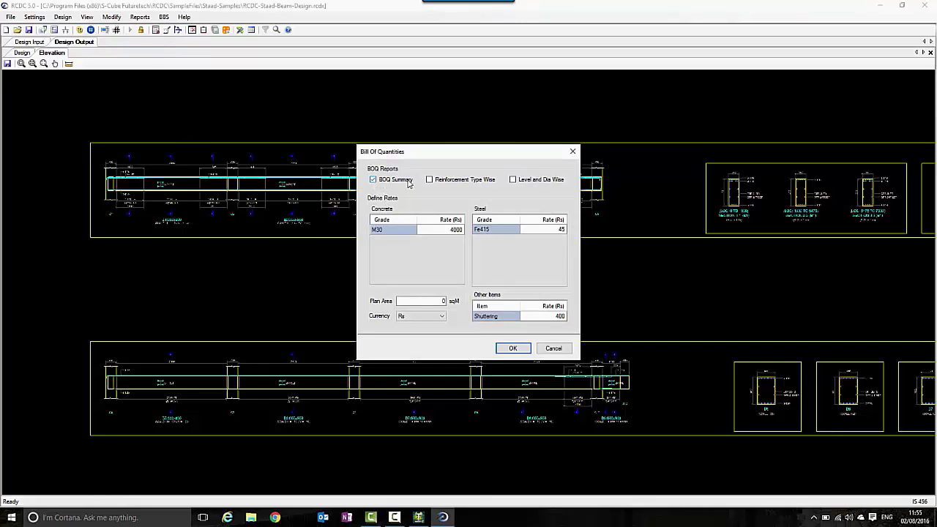
{"action": "left_click", "coordinate": [430, 180]}
{"action": "left_click", "coordinate": [513, 349]}
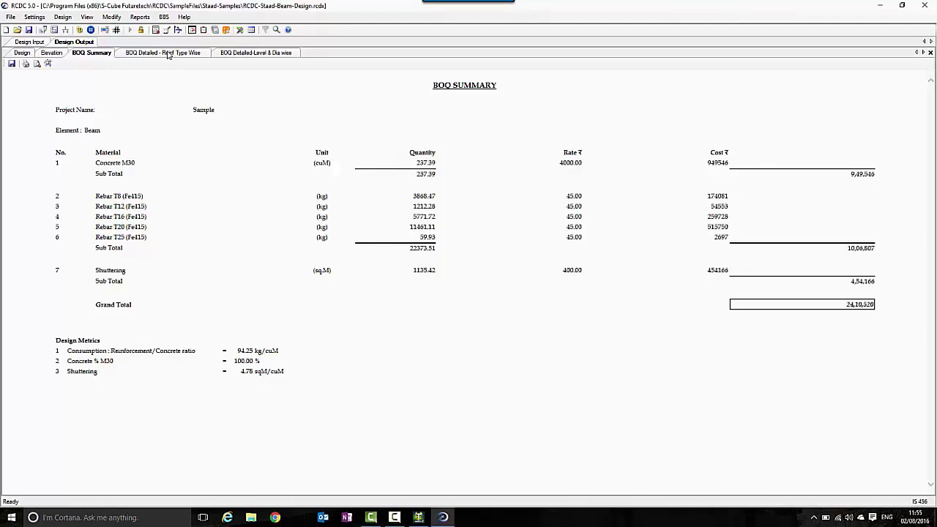
{"action": "left_click", "coordinate": [168, 53]}
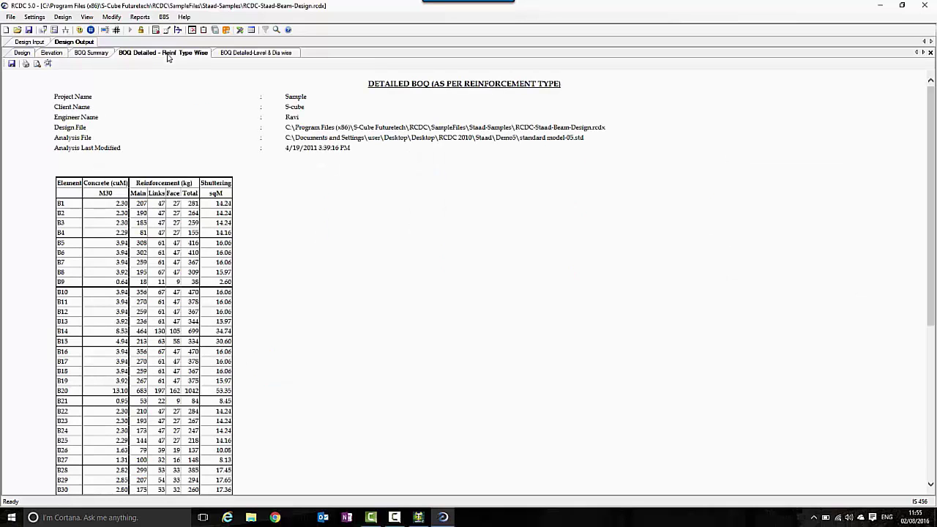
{"action": "left_click", "coordinate": [259, 53]}
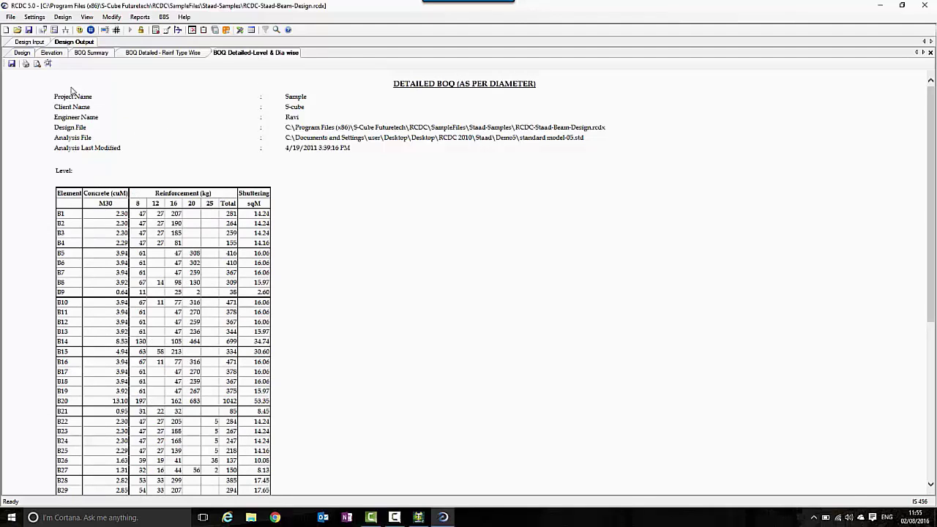
Print-preview the diameter-wise BOQ report and list the multi-page view options
{"action": "left_click", "coordinate": [36, 64]}
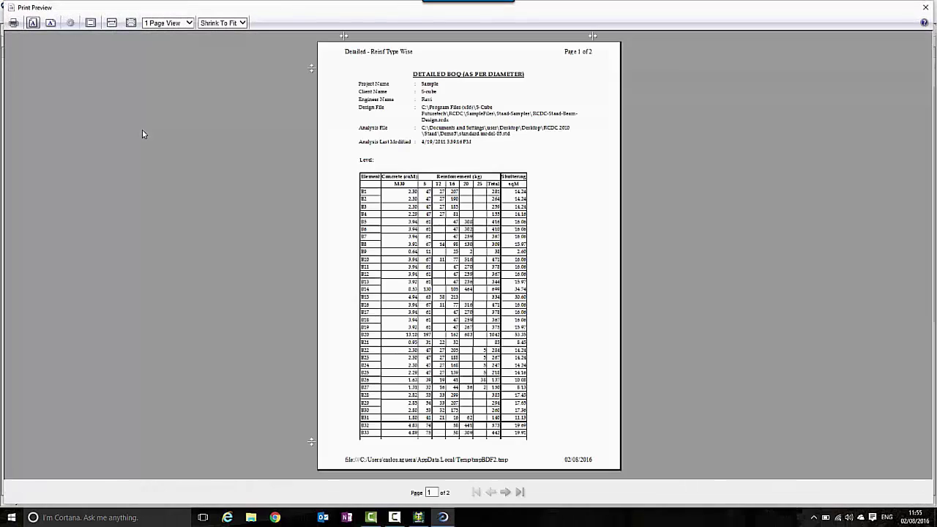
{"action": "left_click", "coordinate": [188, 24]}
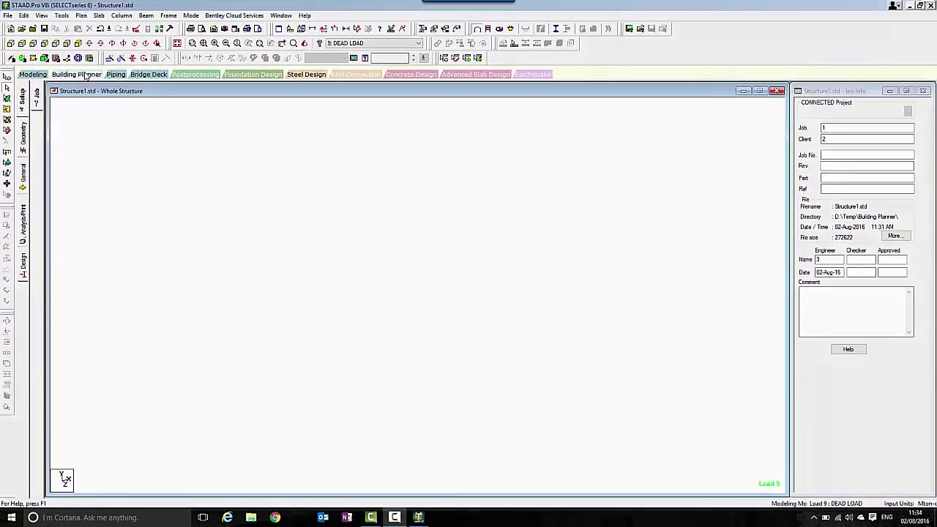
Generate a space frame model from the Building Planner frame view, replacing the existing model
{"action": "left_click", "coordinate": [81, 74]}
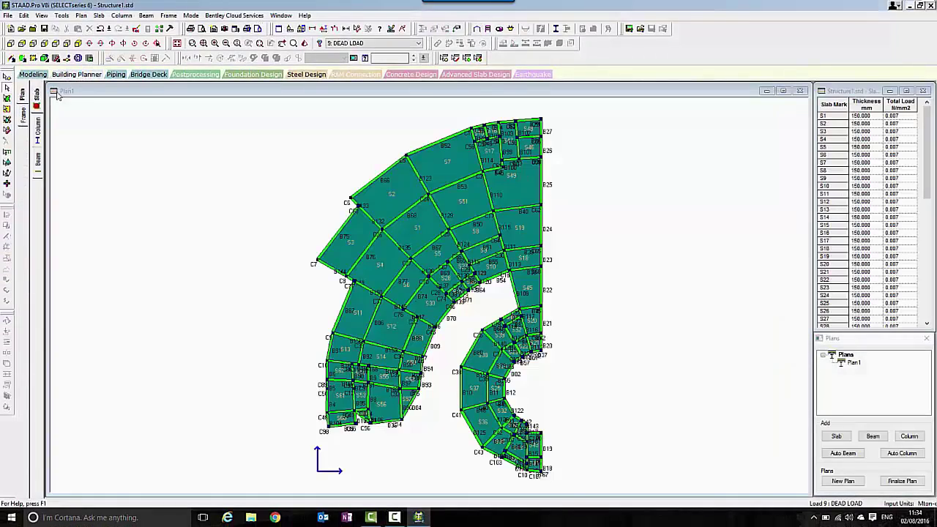
{"action": "left_click", "coordinate": [25, 117]}
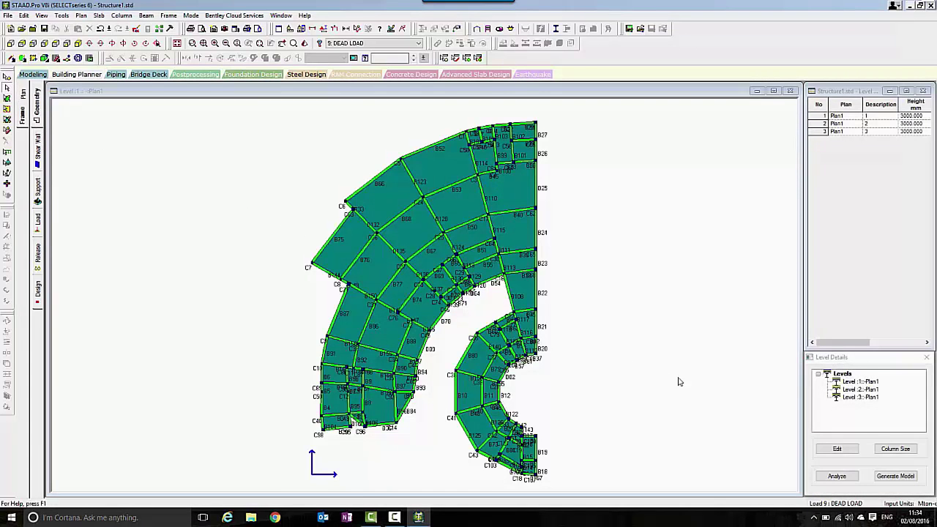
{"action": "left_click", "coordinate": [893, 476]}
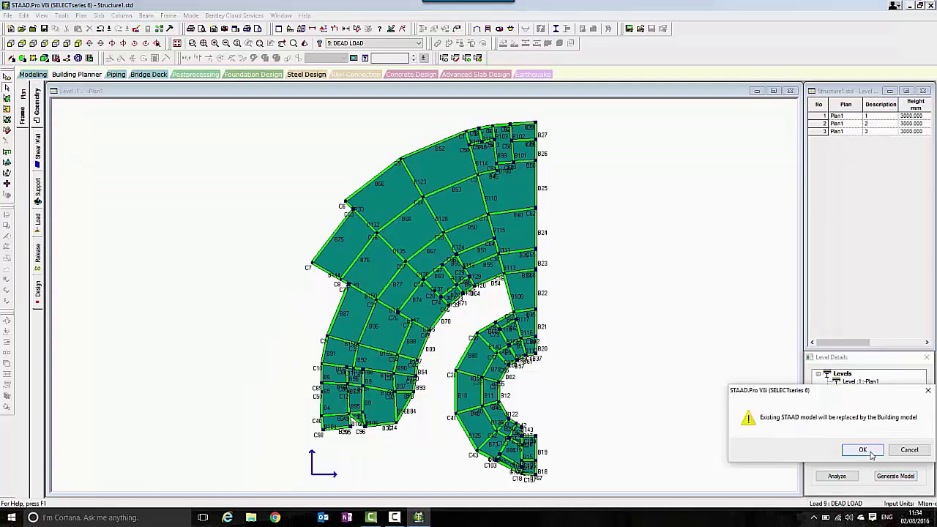
{"action": "left_click", "coordinate": [858, 448]}
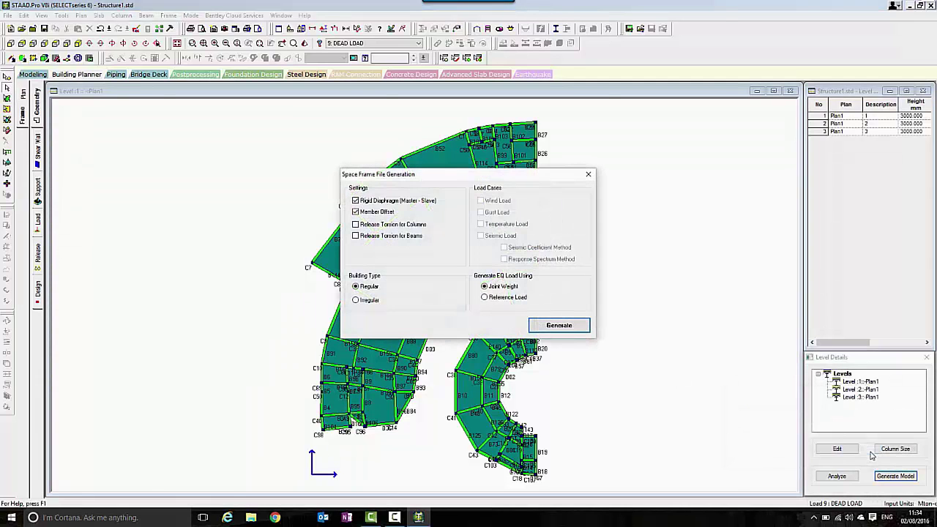
{"action": "left_click", "coordinate": [558, 329]}
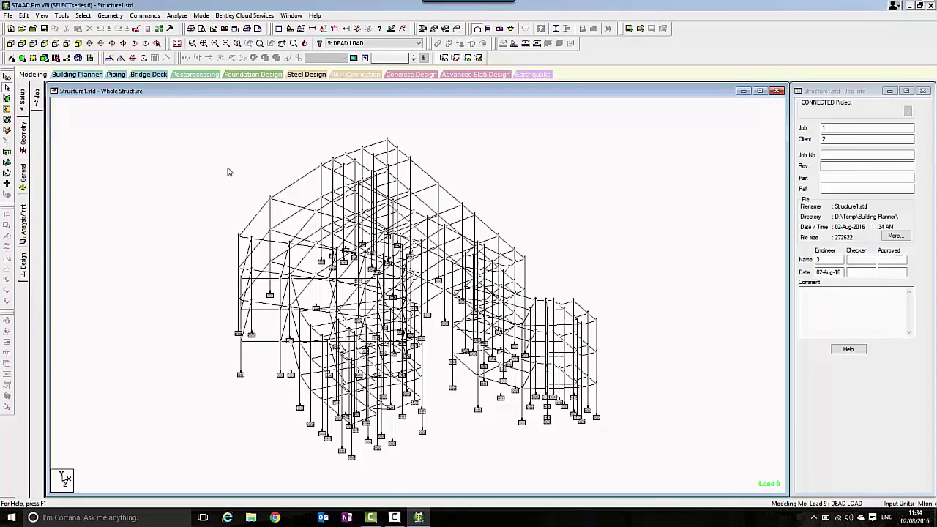
Show the generated building as a 3D rendered view, zoomed in and tilted toward a side elevation
{"action": "left_click", "coordinate": [306, 44]}
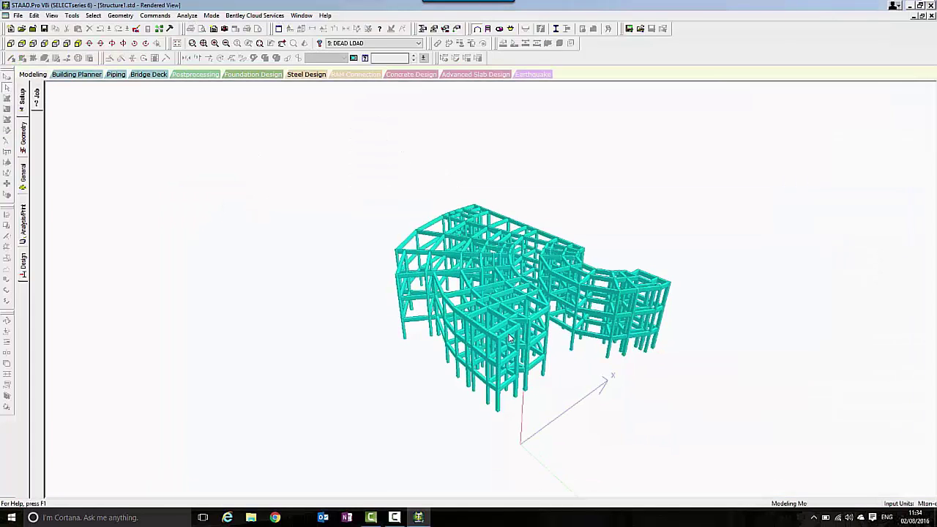
{"action": "scroll", "coordinate": [510, 338], "scroll_direction": "up", "scroll_amount": 5}
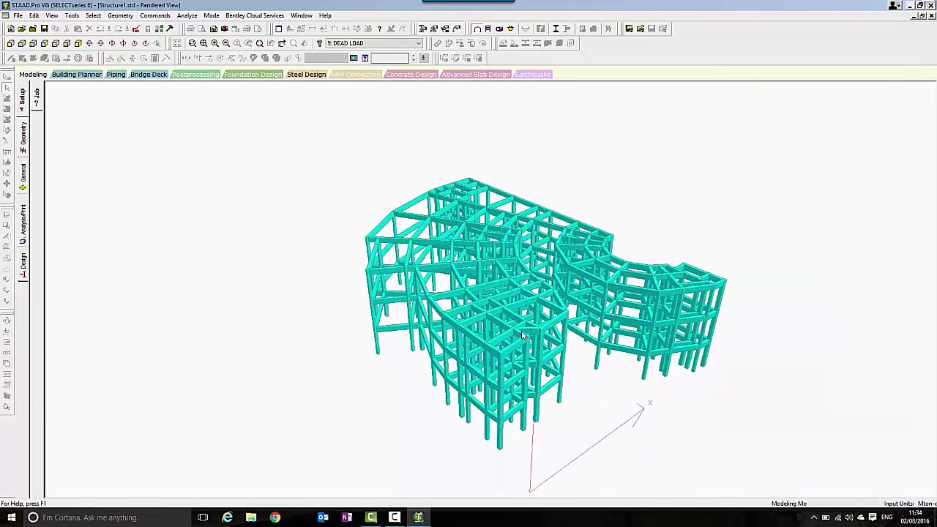
{"action": "scroll", "coordinate": [521, 333], "scroll_direction": "up", "scroll_amount": 5}
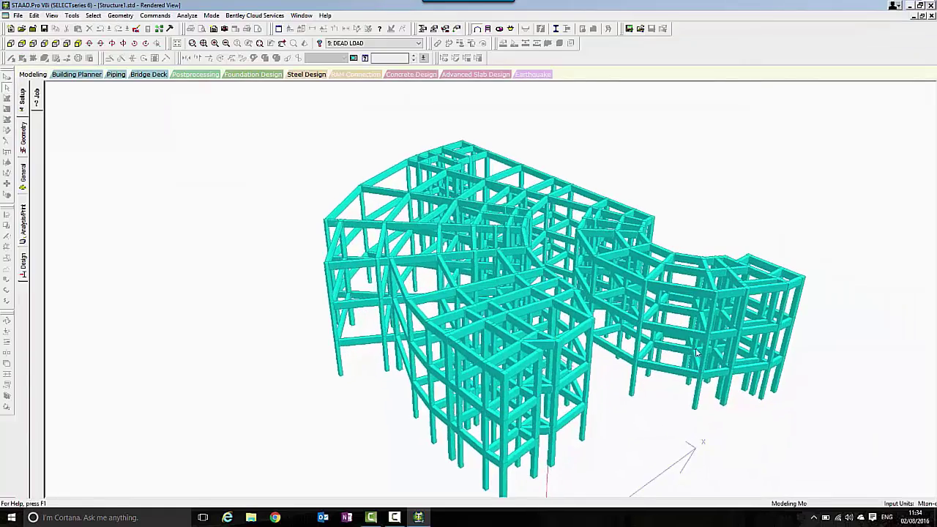
{"action": "left_click_drag", "start_coordinate": [692, 347], "coordinate": [550, 375]}
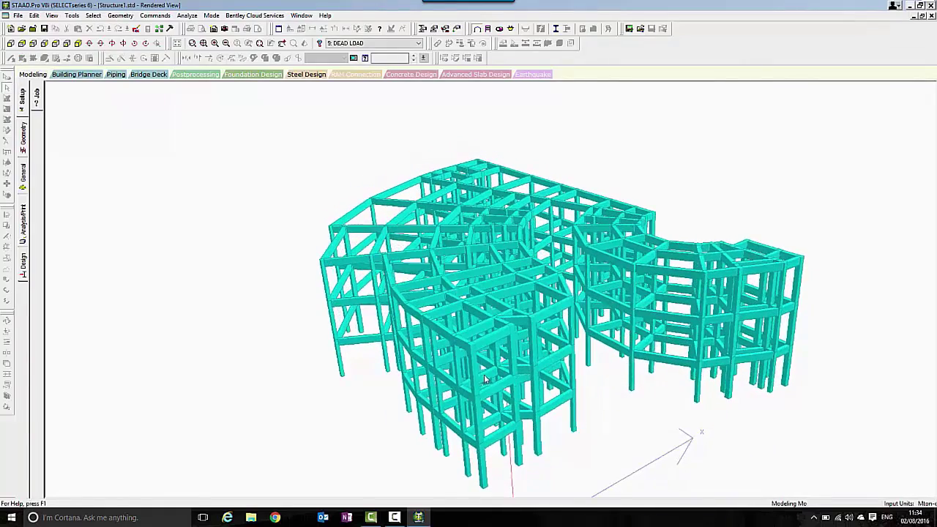
{"action": "left_click_drag", "start_coordinate": [483, 379], "coordinate": [516, 309]}
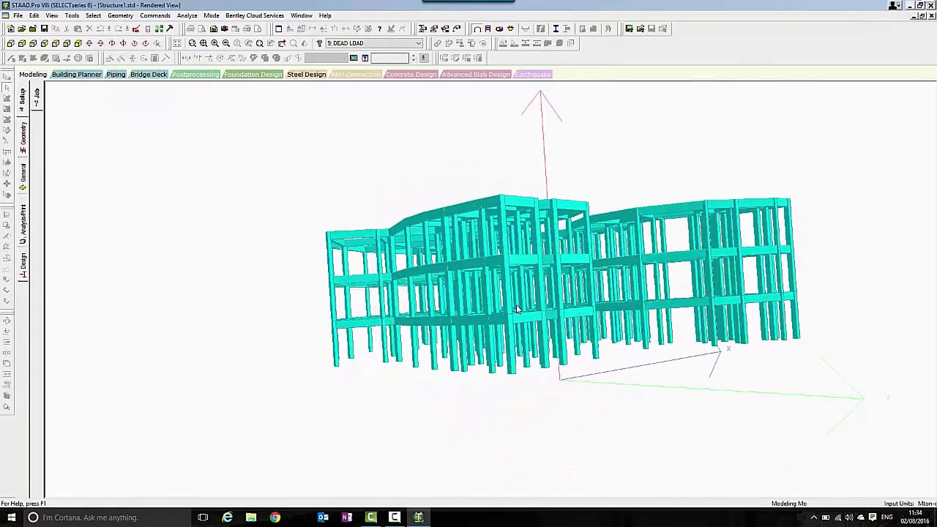
Run the structural analysis, which finishes with 0 errors, 0 warnings and 0 notes
{"action": "left_click", "coordinate": [189, 15]}
{"action": "left_click", "coordinate": [209, 27]}
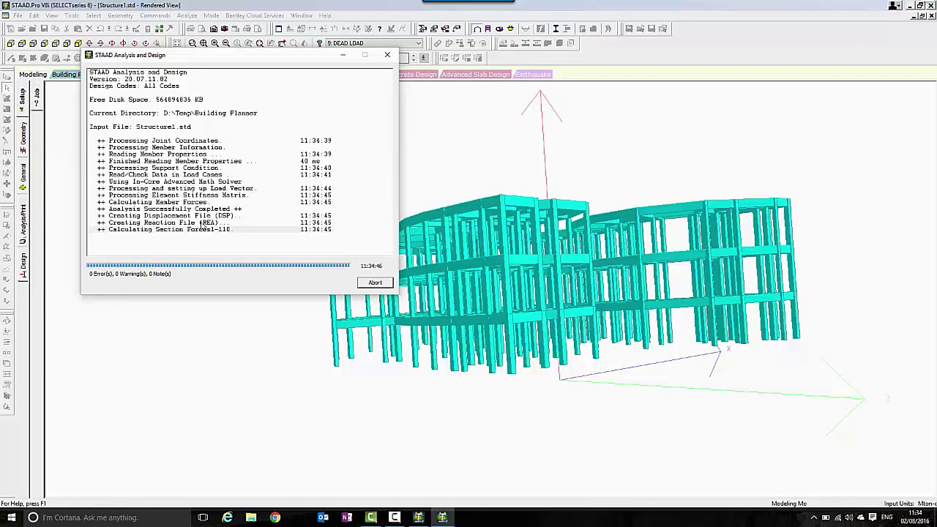
{"action": "left_click", "coordinate": [374, 283]}
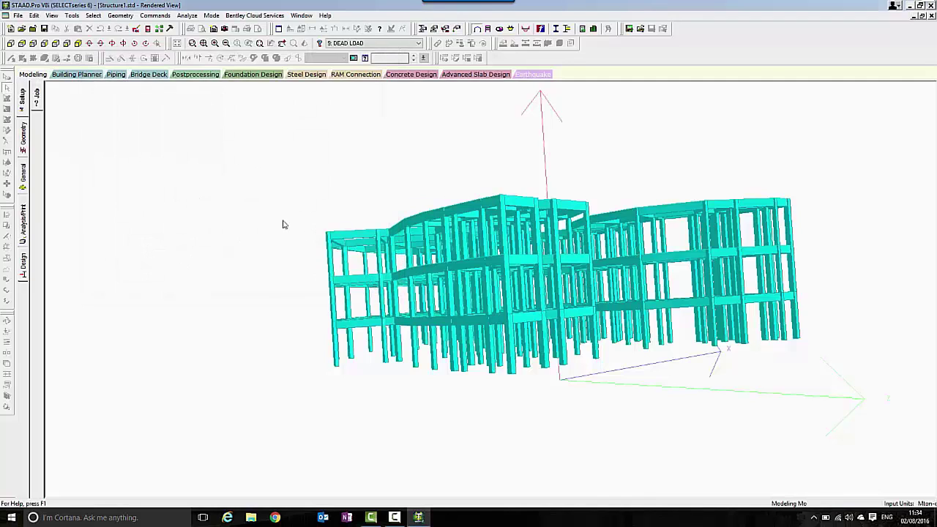
Send the Level 1 slabs from the Building Planner plan to RCDC with Design Slab
{"action": "left_click", "coordinate": [76, 75]}
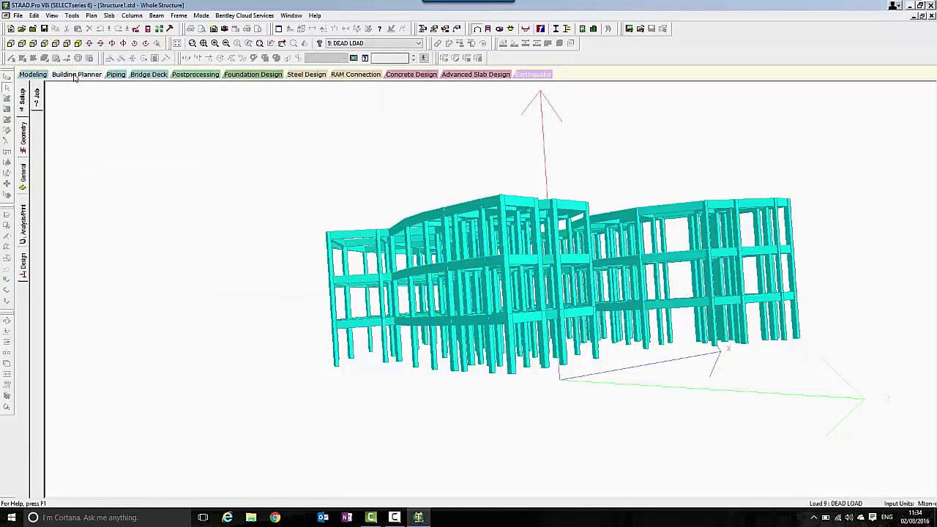
{"action": "left_click", "coordinate": [24, 110]}
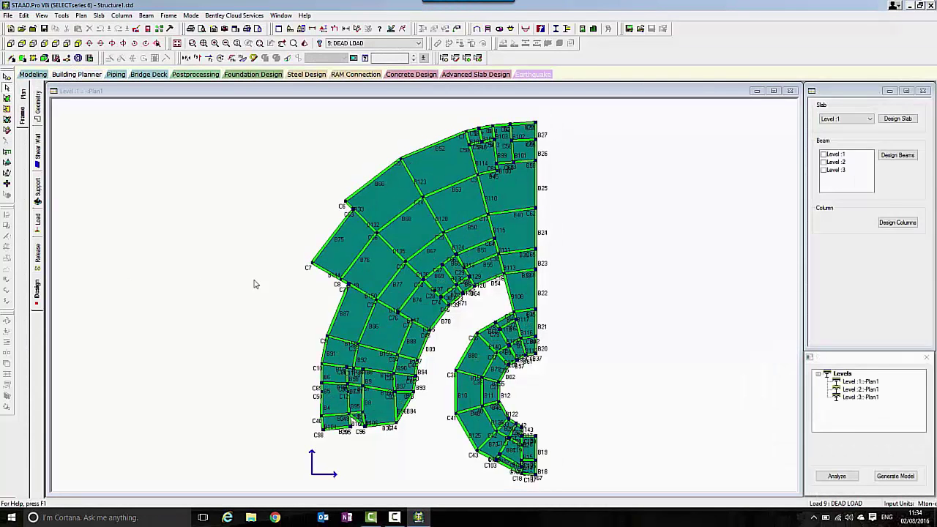
{"action": "left_click", "coordinate": [897, 119]}
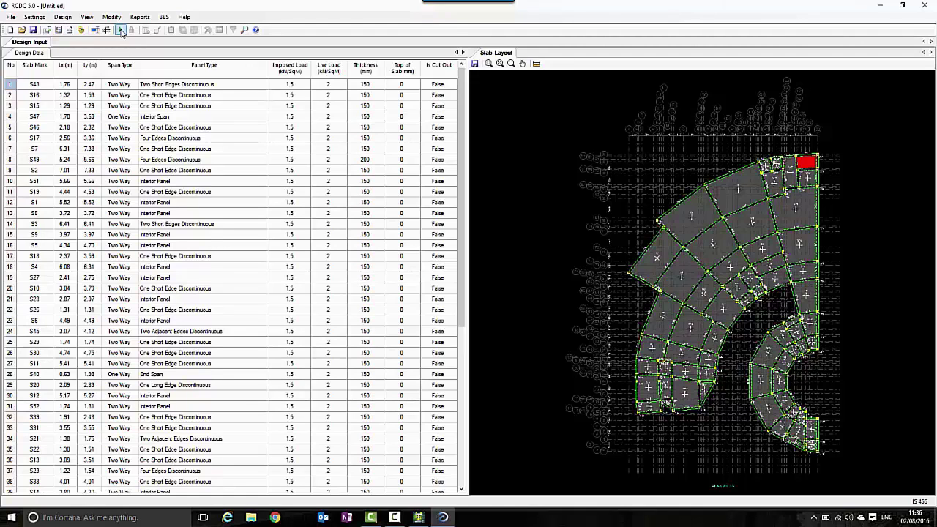
Auto-design every slab with M25/Fe415 reinforcement, such as T8 @ 275 bars
{"action": "left_click", "coordinate": [121, 30]}
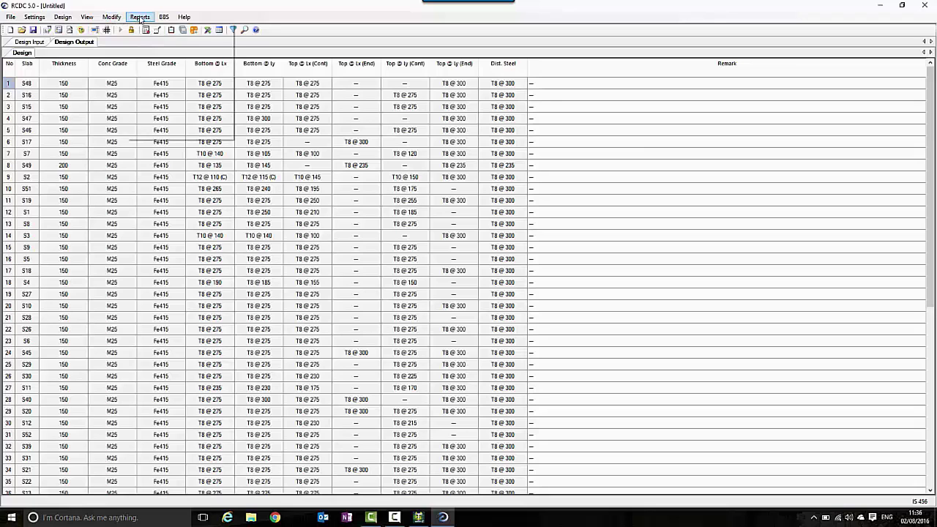
{"action": "left_click", "coordinate": [139, 17]}
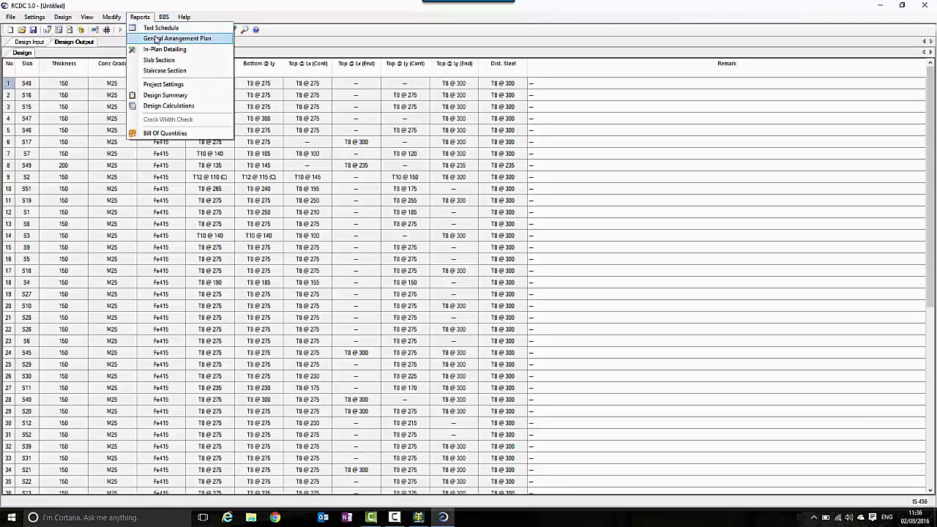